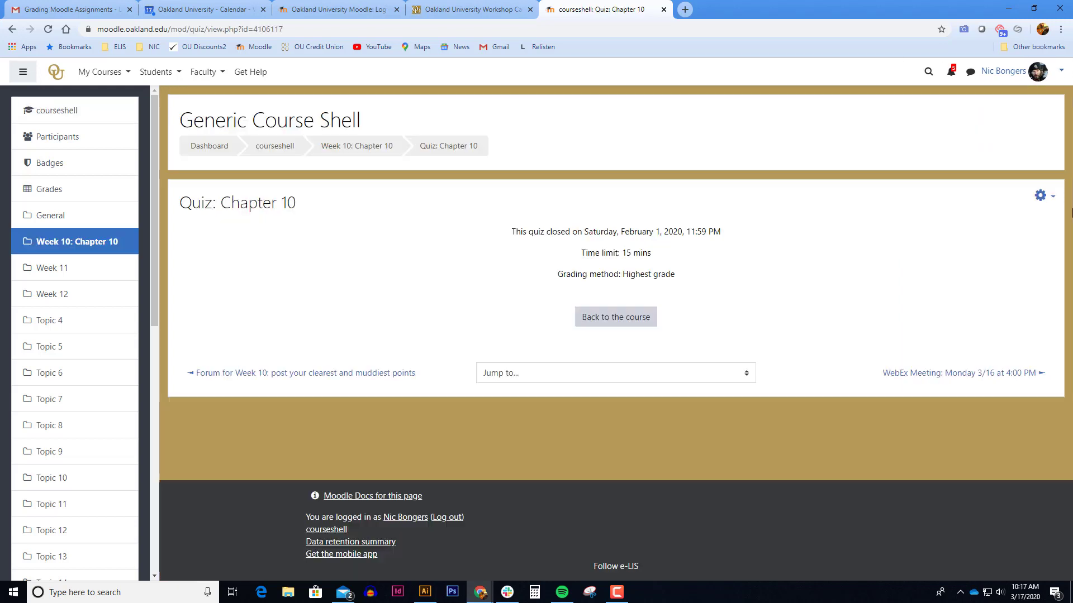
From the Chapter 10 quiz's User overrides page, add an override for the test student
{"action": "left_click", "coordinate": [1042, 196]}
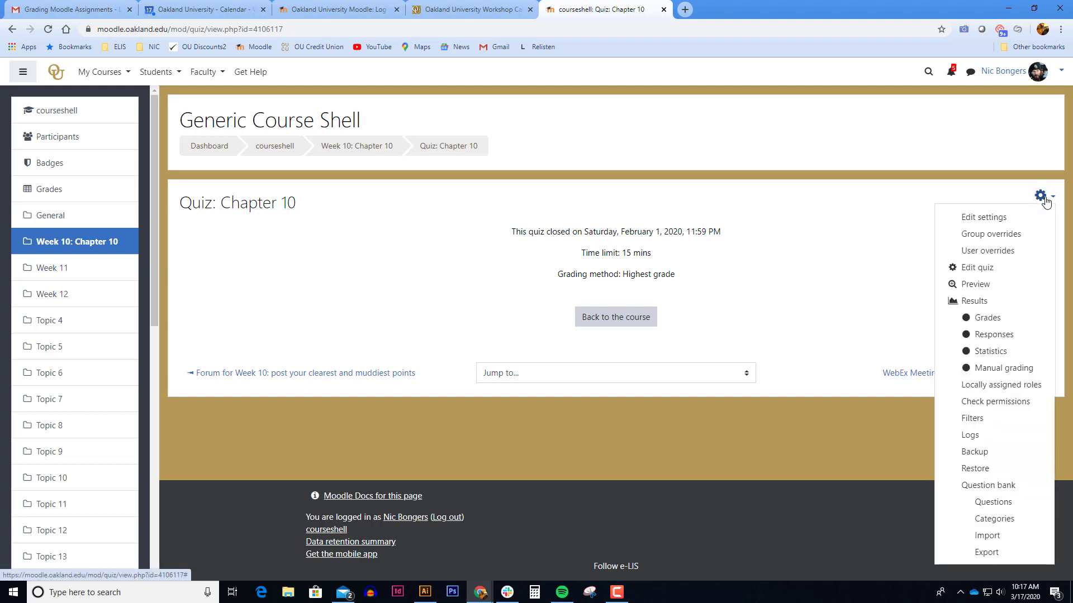
{"action": "left_click", "coordinate": [1028, 255]}
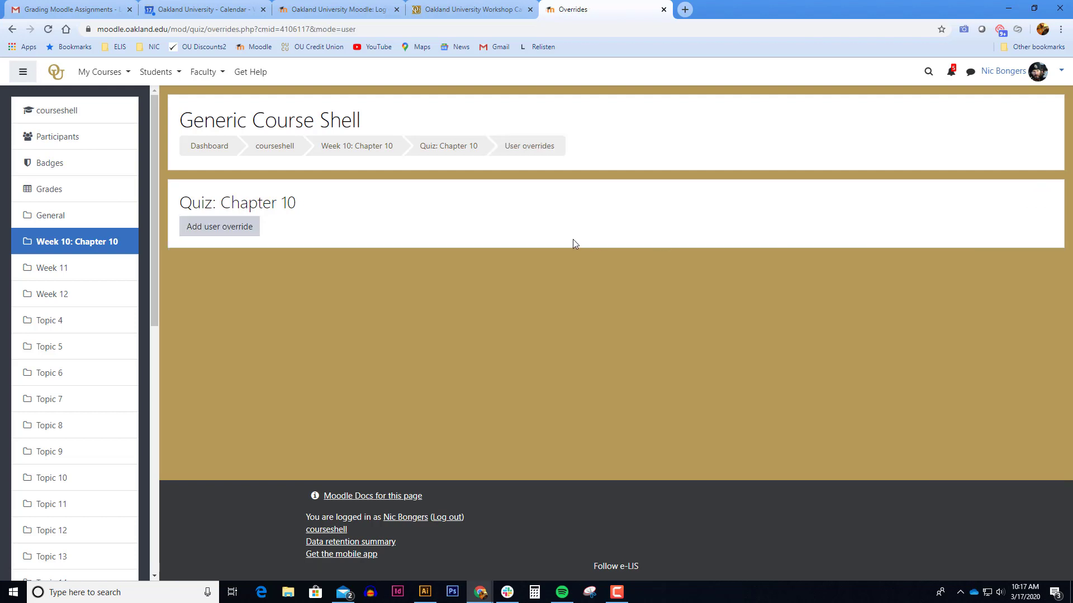
{"action": "left_click", "coordinate": [242, 231]}
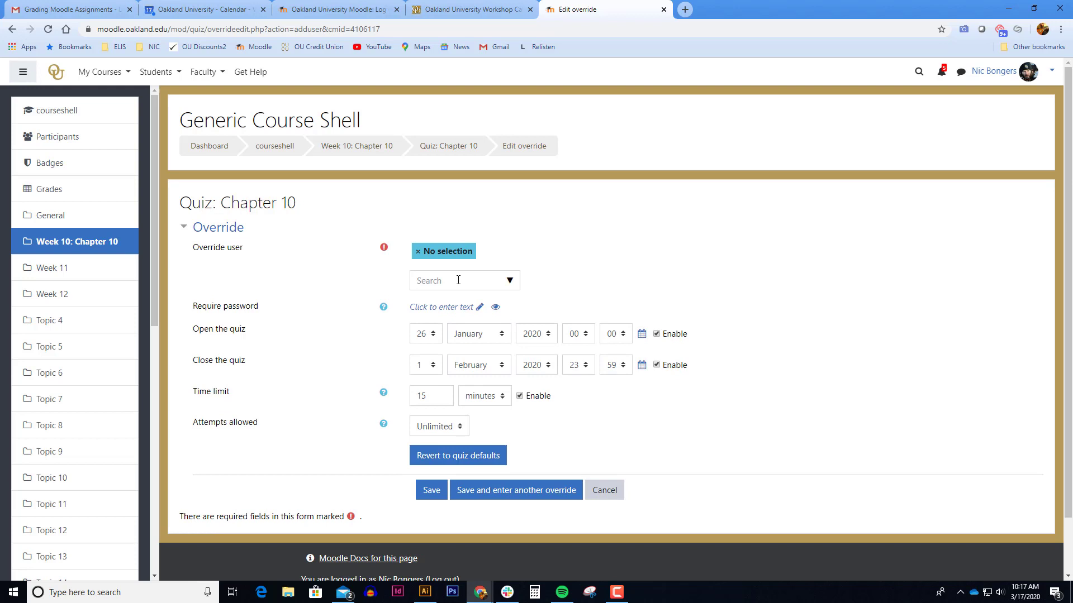
{"action": "left_click", "coordinate": [501, 281]}
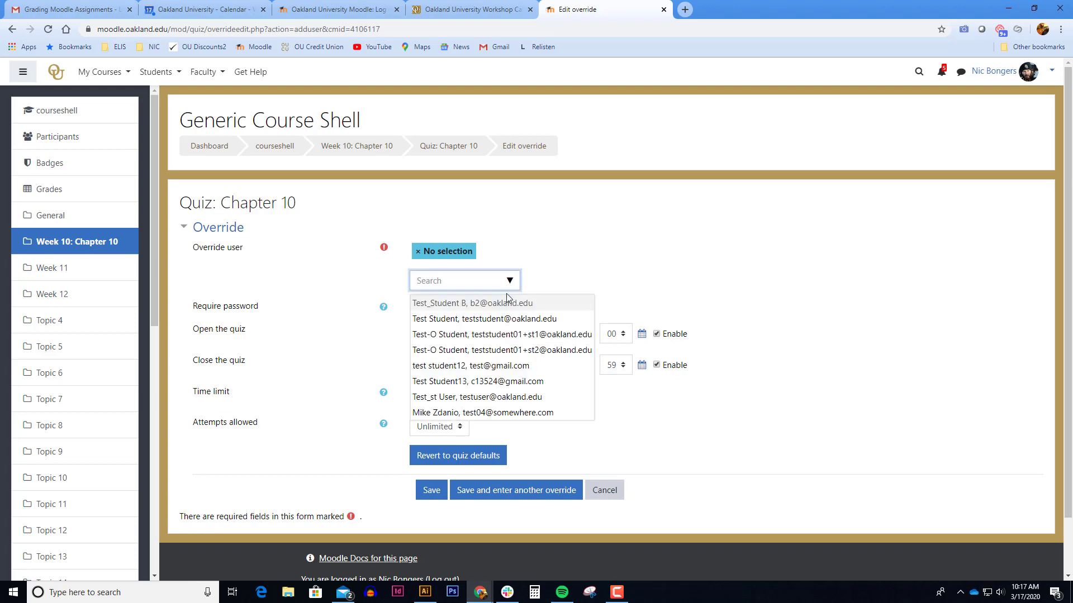
{"action": "left_click", "coordinate": [510, 412]}
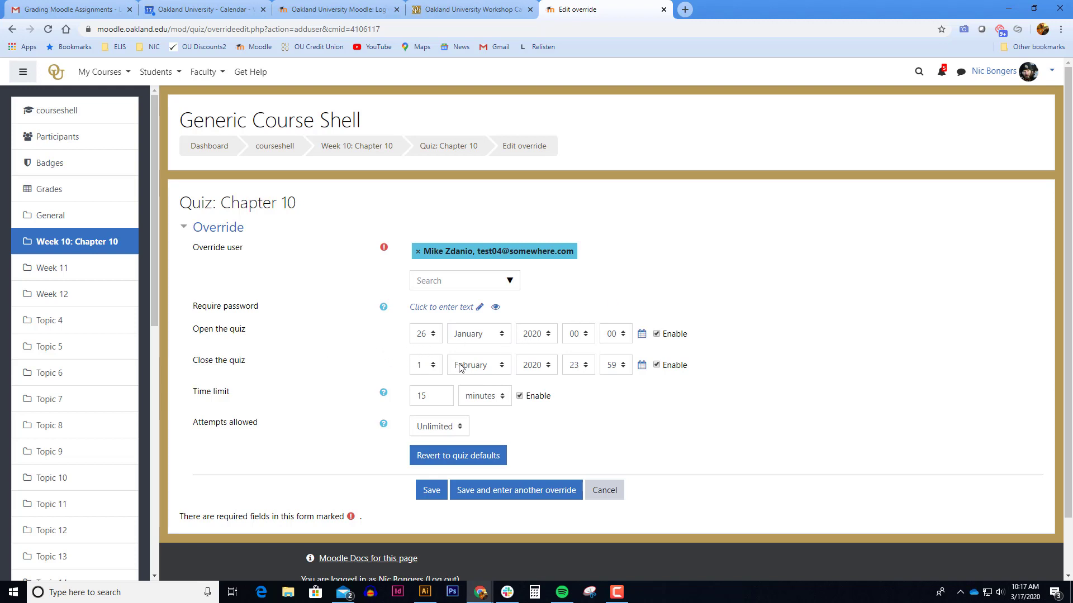
Set the override's quiz close date to 15 April 2020
{"action": "left_click", "coordinate": [497, 367]}
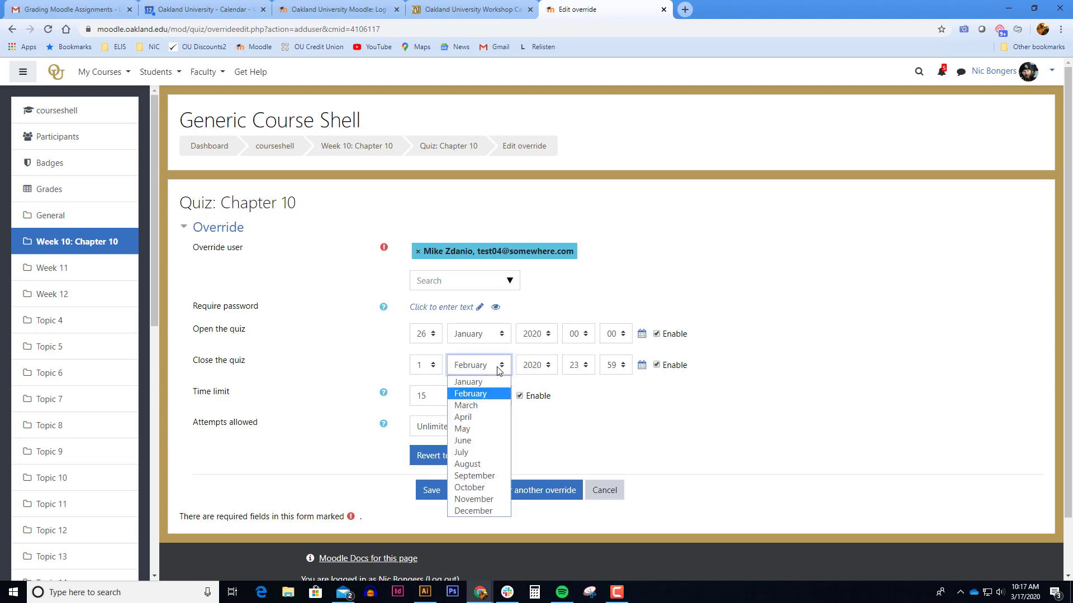
{"action": "left_click", "coordinate": [484, 418]}
{"action": "left_click", "coordinate": [434, 367]}
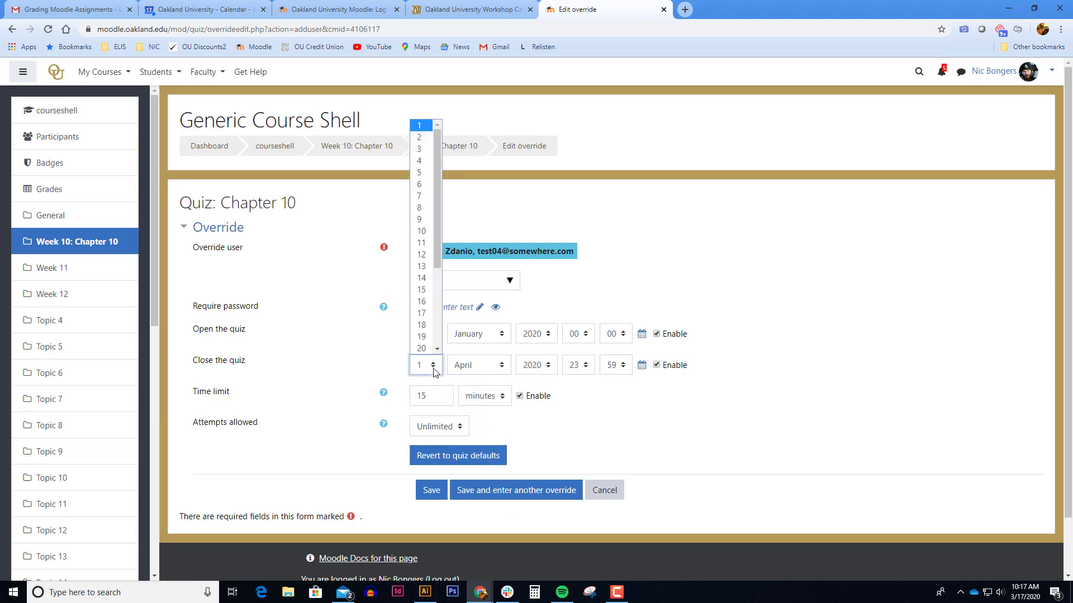
{"action": "left_click", "coordinate": [421, 266]}
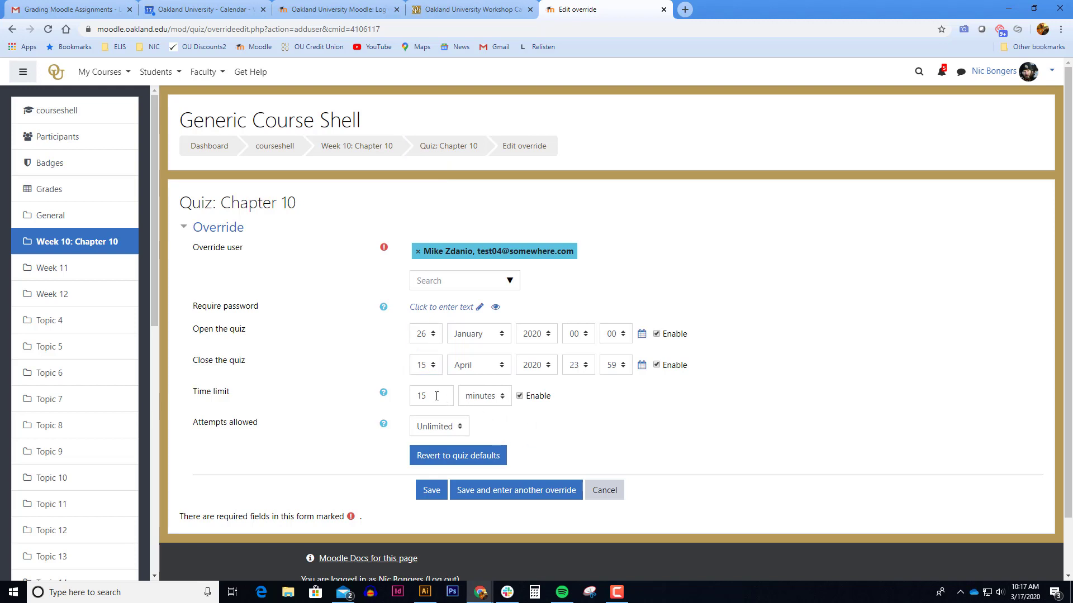
Change the time limit to 30 minutes and allow 2 attempts
{"action": "left_click_drag", "start_coordinate": [436, 396], "coordinate": [407, 396]}
{"action": "type", "text": "30"}
{"action": "left_click", "coordinate": [500, 428]}
{"action": "left_click", "coordinate": [458, 430]}
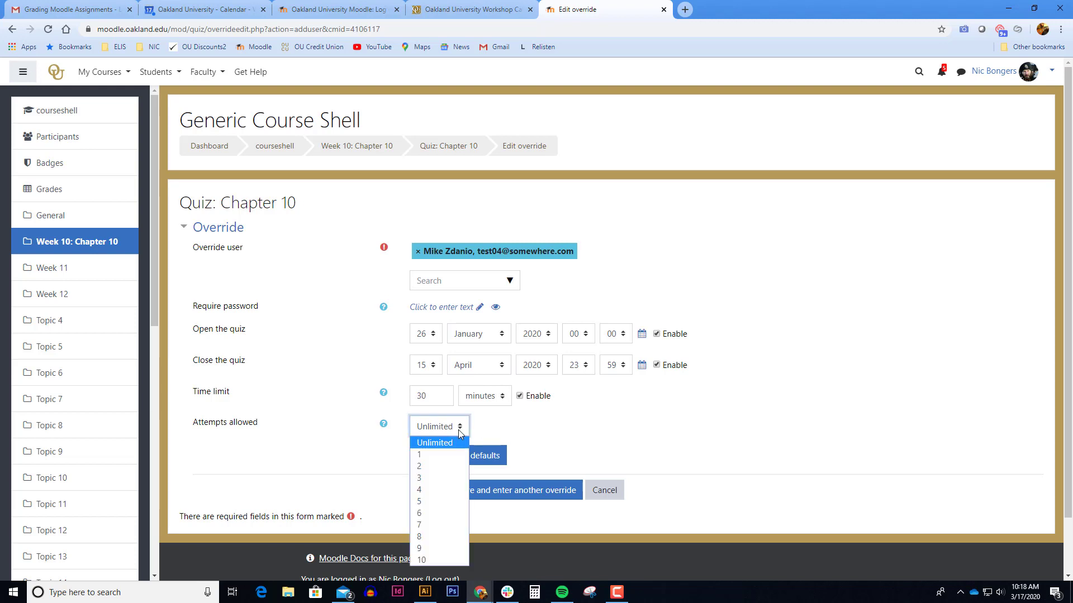
{"action": "left_click", "coordinate": [447, 472]}
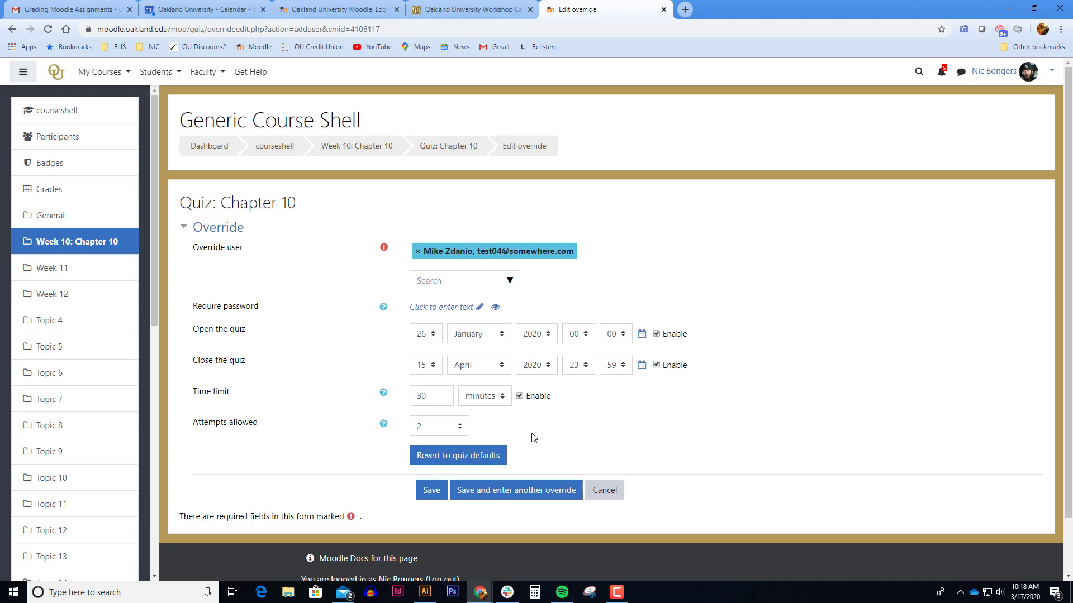
Save the quiz override (closes 15 April, 30 minutes, 2 attempts)
{"action": "left_click", "coordinate": [434, 491]}
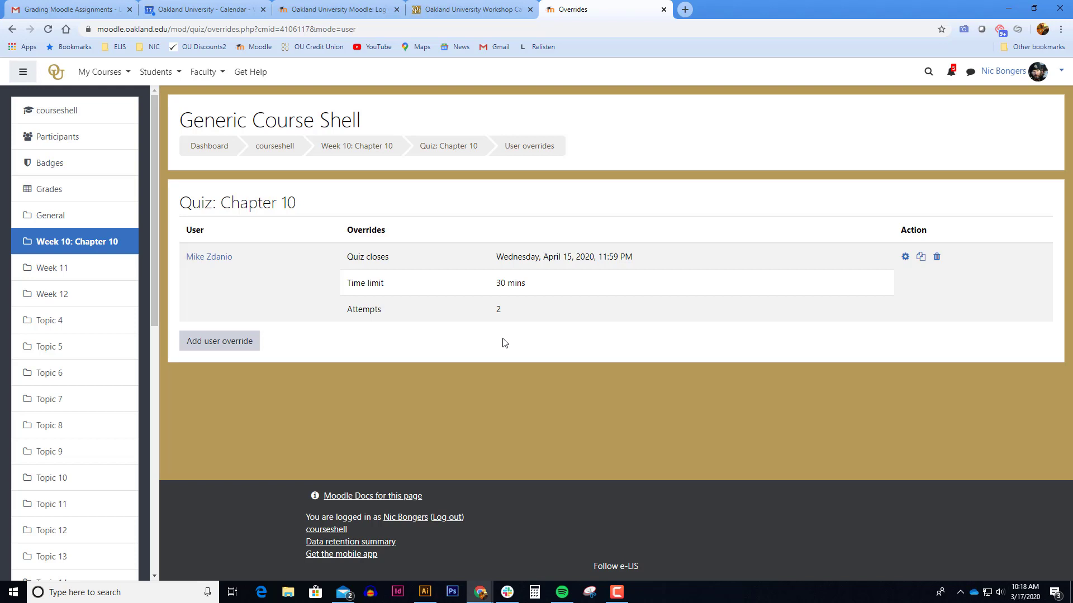
Open the Research Paper assignment's User overrides page and add a new user override
{"action": "left_click", "coordinate": [357, 146]}
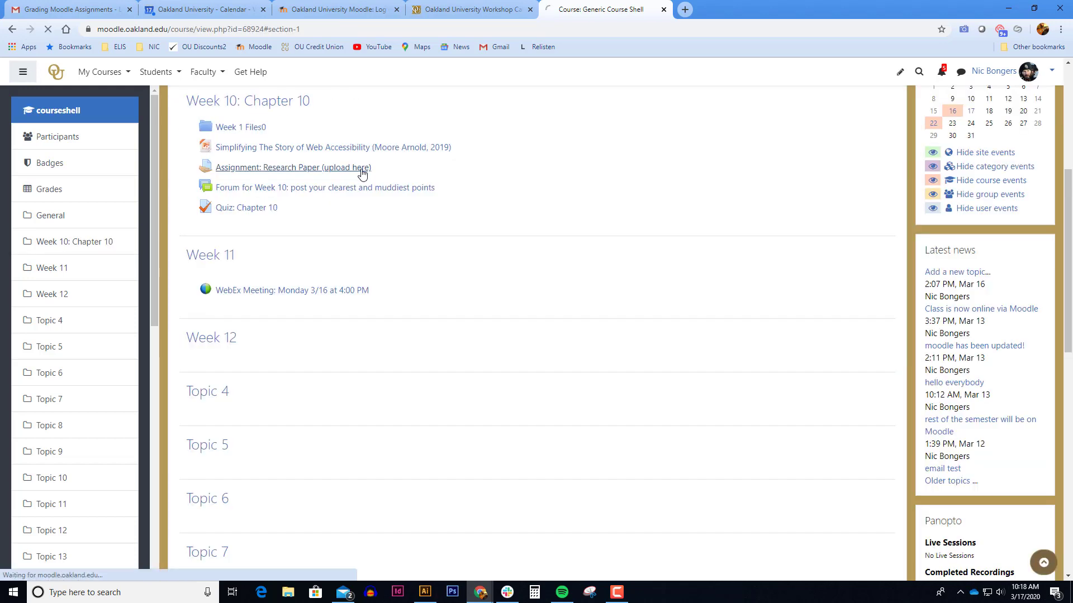
{"action": "left_click", "coordinate": [359, 170]}
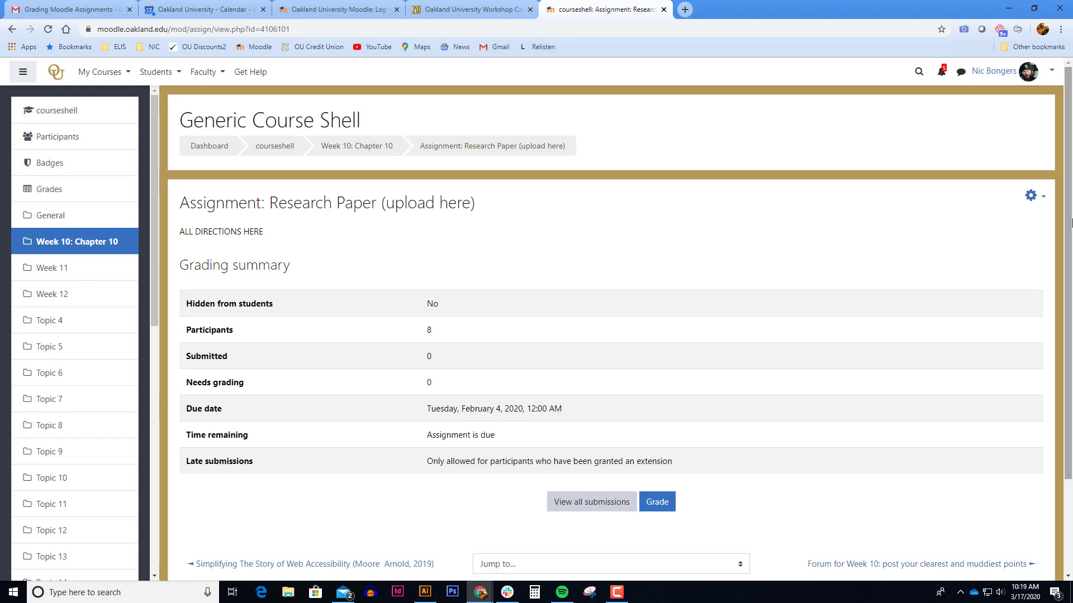
{"action": "left_click", "coordinate": [1032, 196]}
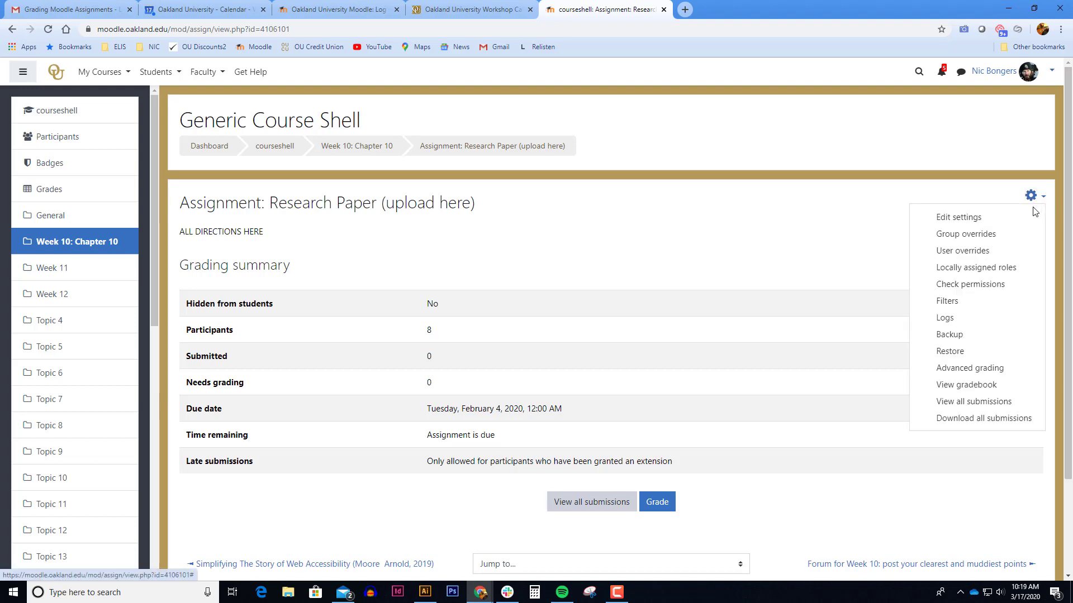
{"action": "left_click", "coordinate": [1019, 251]}
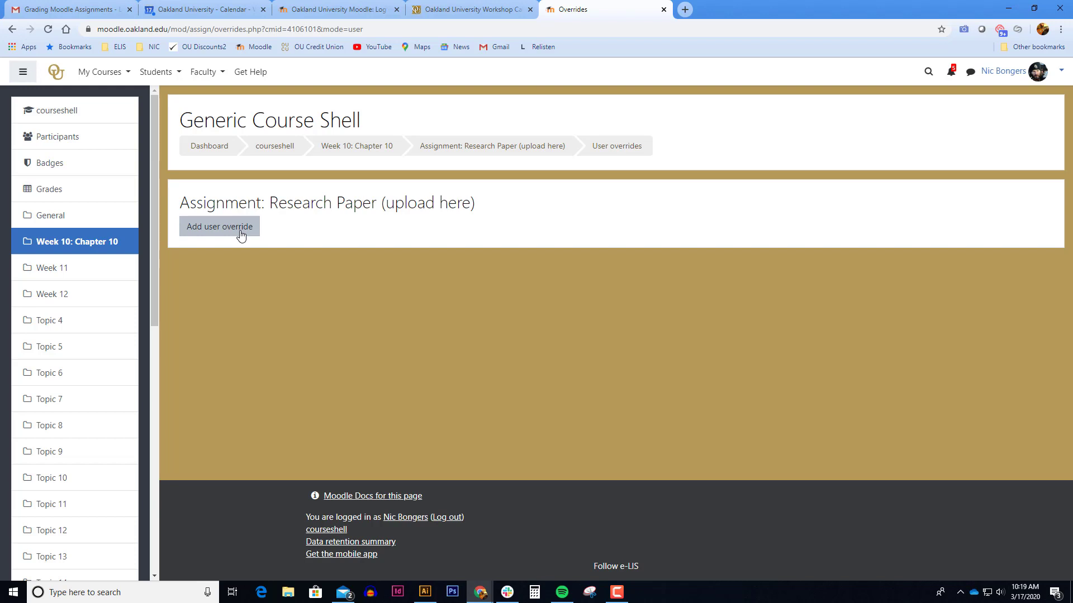
{"action": "left_click", "coordinate": [240, 233]}
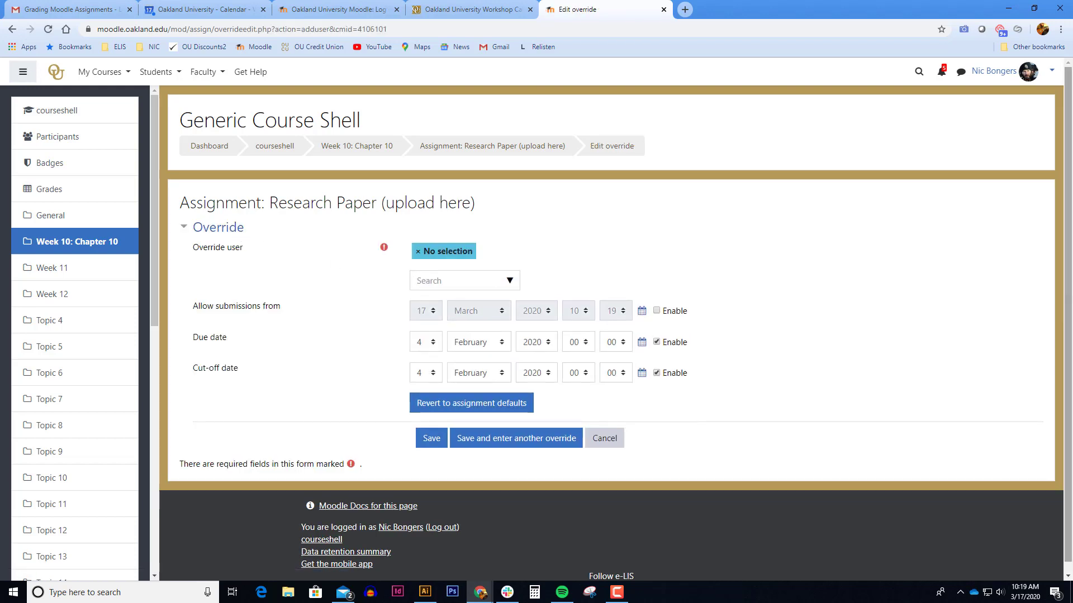
Choose the student as override user and set the due date to 15 April 2020
{"action": "left_click", "coordinate": [507, 282]}
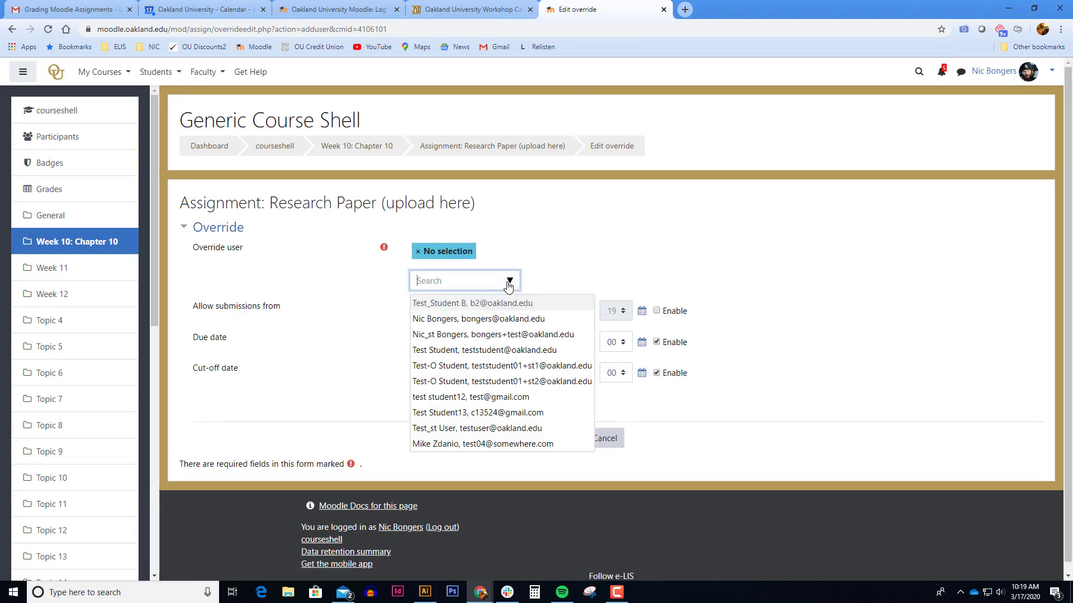
{"action": "left_click", "coordinate": [500, 444]}
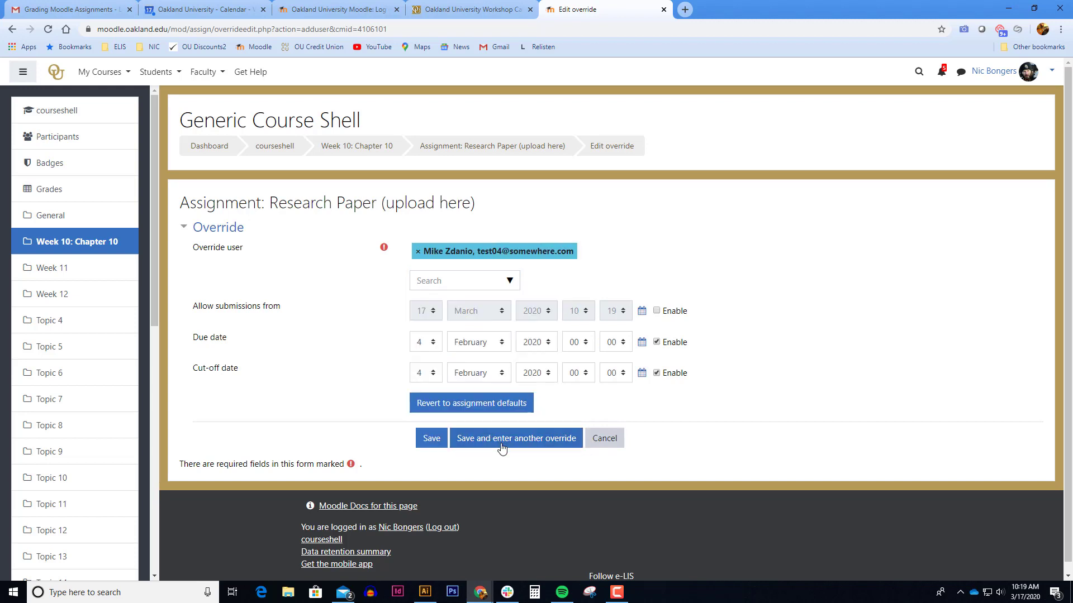
{"action": "left_click", "coordinate": [495, 347]}
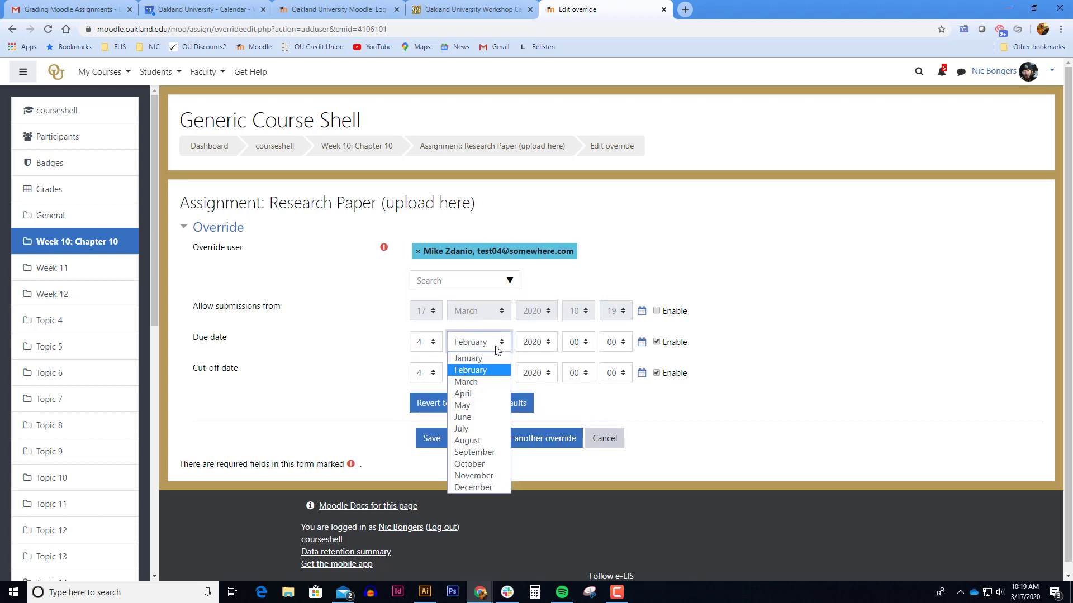
{"action": "left_click", "coordinate": [485, 389]}
{"action": "left_click", "coordinate": [427, 343]}
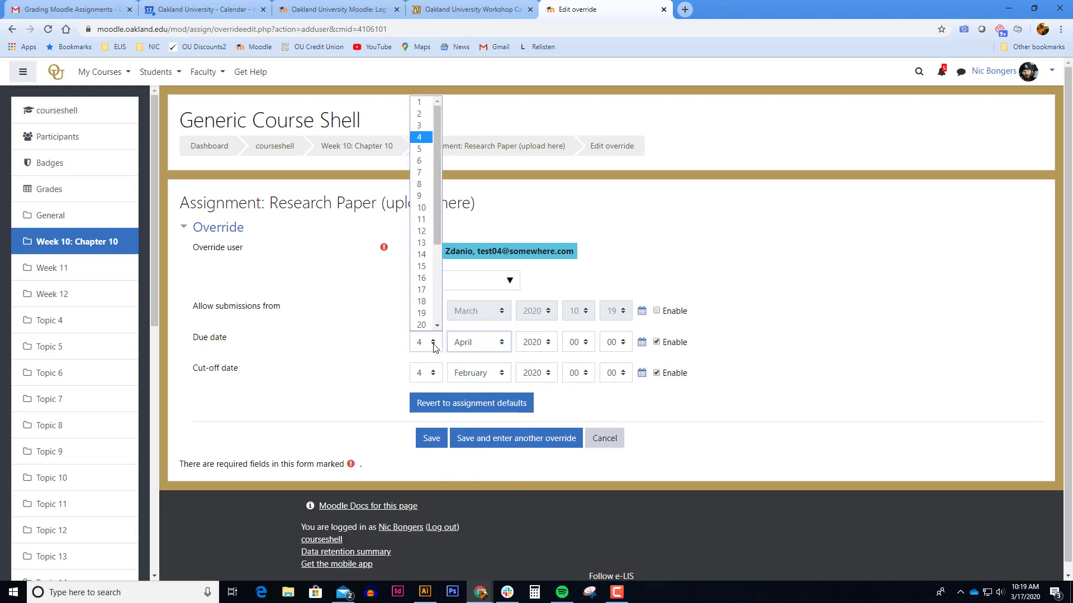
{"action": "left_click", "coordinate": [424, 272]}
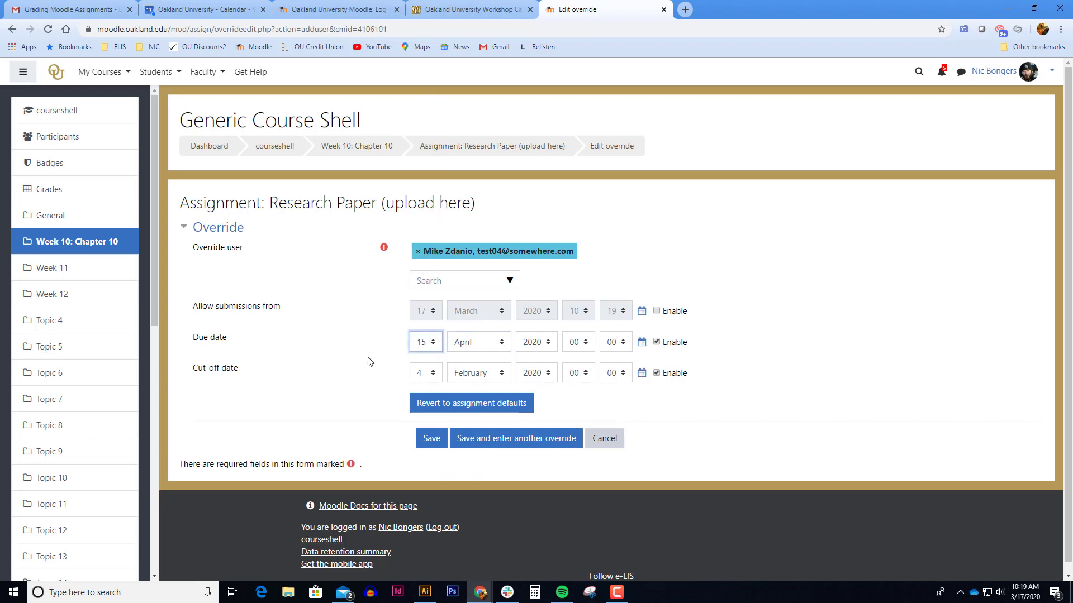
Set the override's cut-off date to 18 April 2020
{"action": "left_click", "coordinate": [496, 378]}
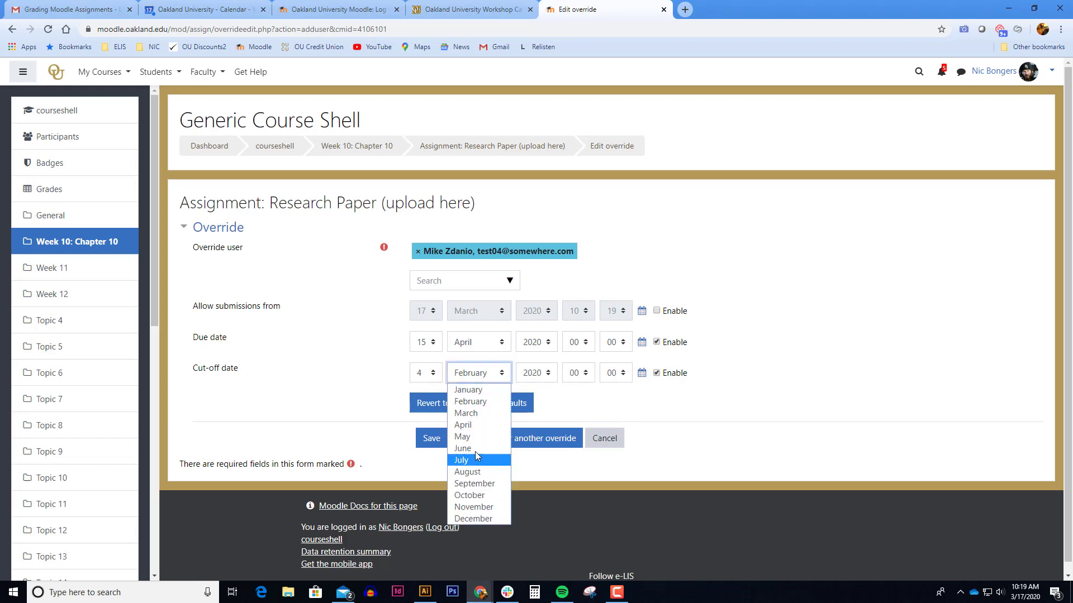
{"action": "left_click", "coordinate": [478, 424]}
{"action": "left_click", "coordinate": [434, 374]}
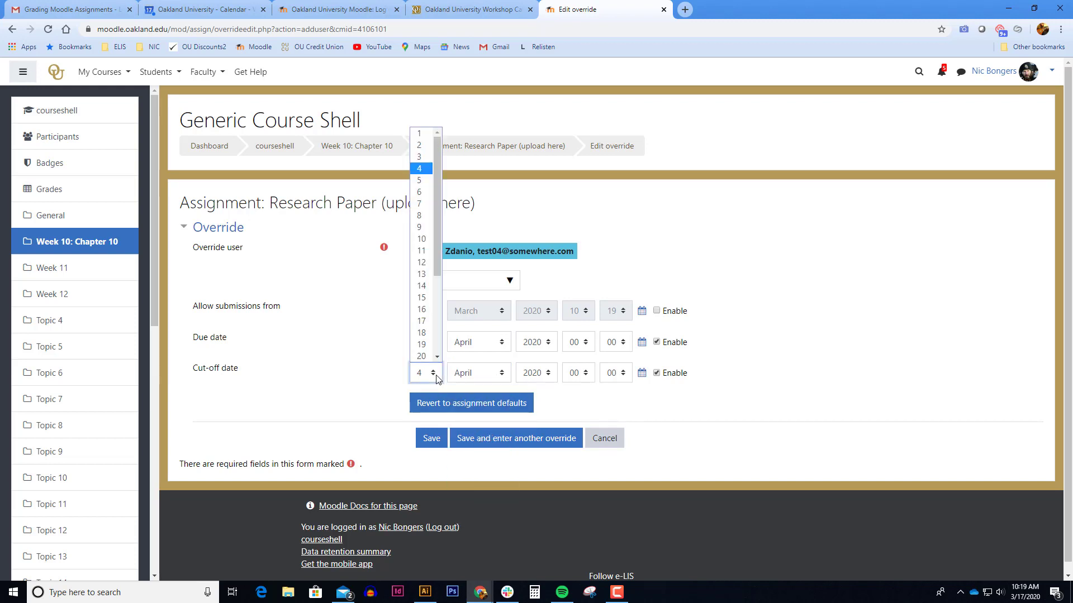
{"action": "left_click", "coordinate": [427, 334]}
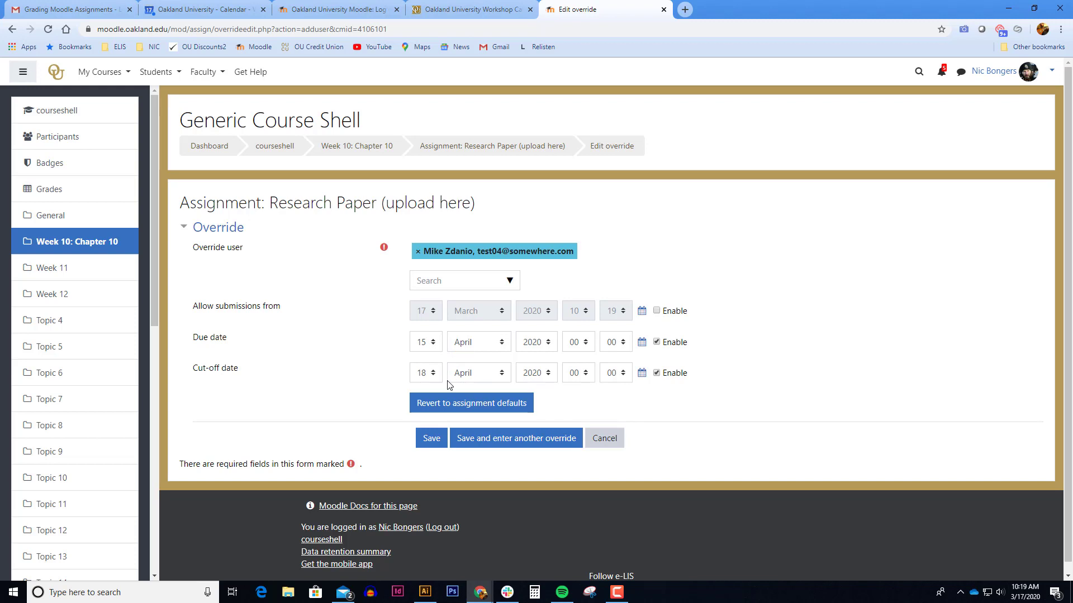
Save the Research Paper override and go back to the courseshell course page
{"action": "left_click", "coordinate": [431, 439]}
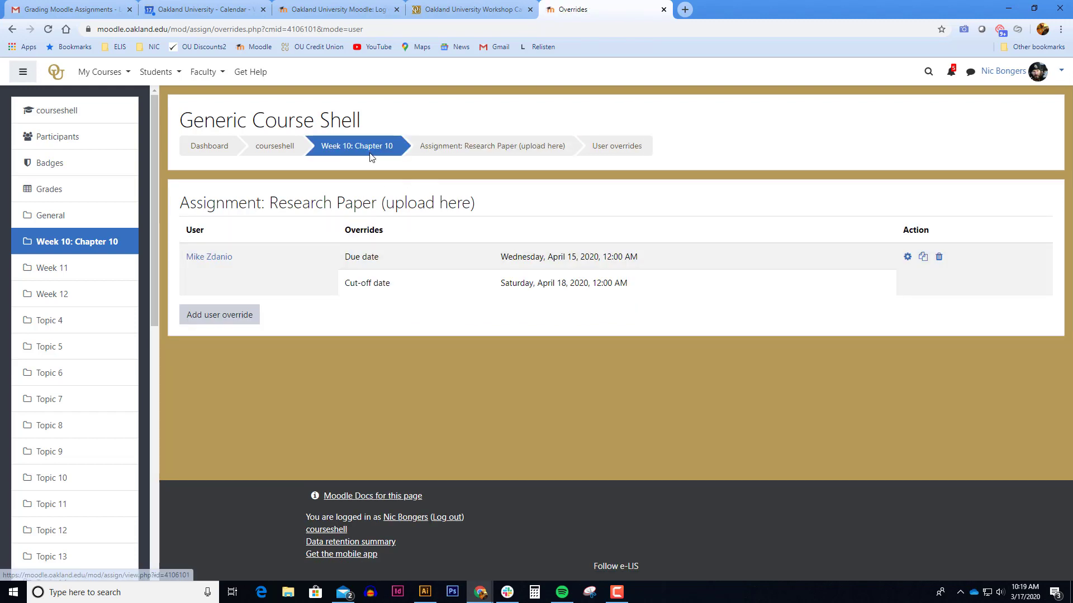
{"action": "left_click", "coordinate": [277, 148]}
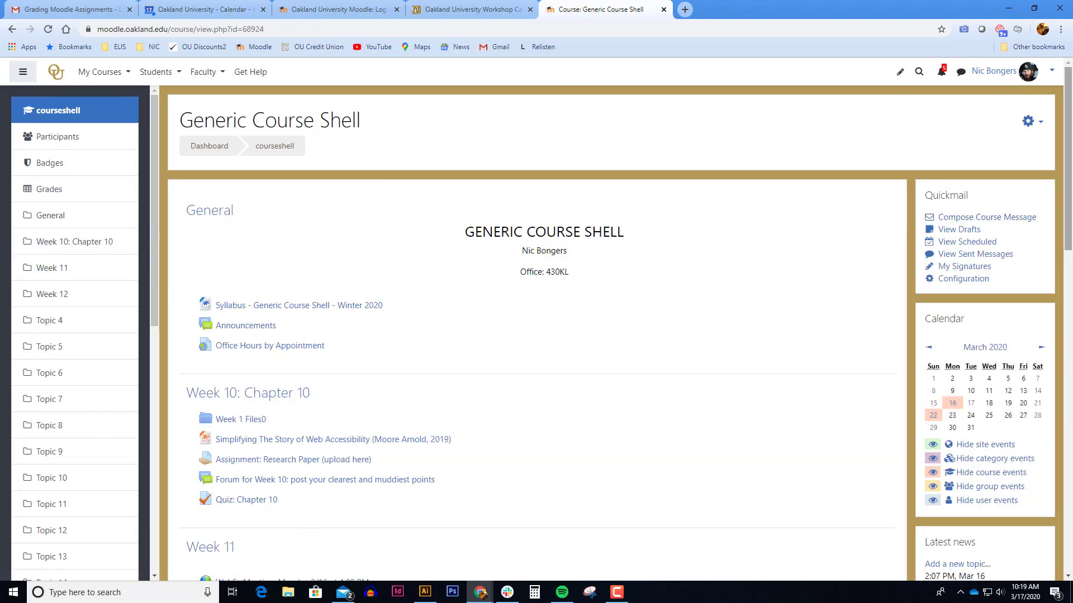